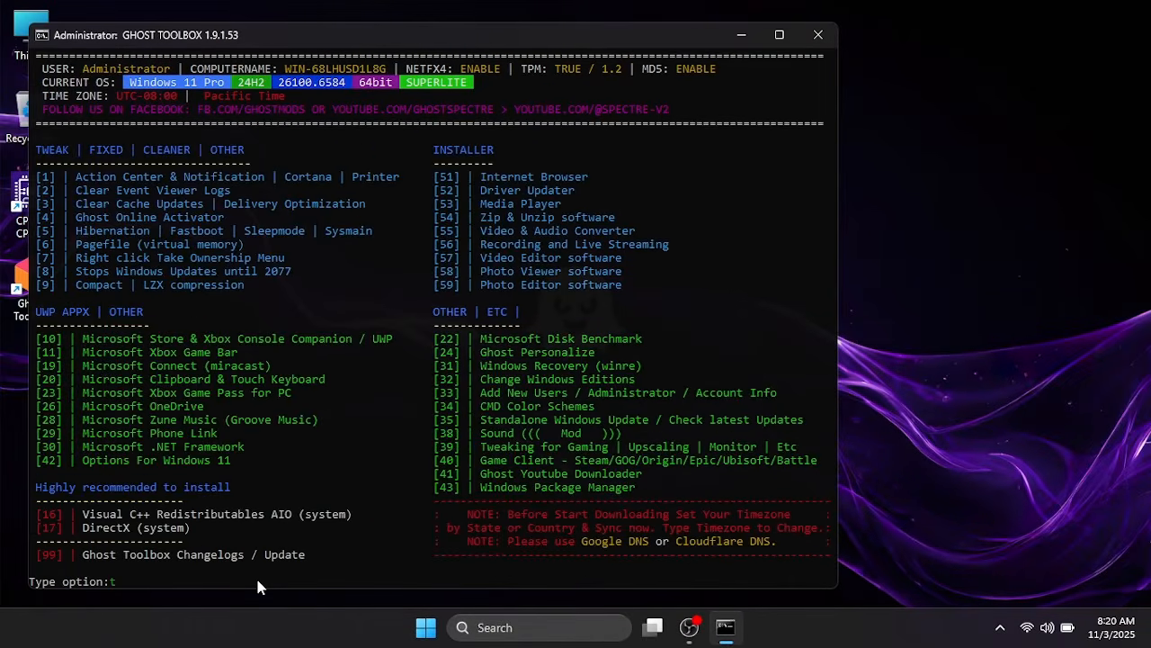
Step: Open the date and time settings with the toolbox's timezone option and set the time zone to (UTC+05:00) Islamabad, Karachi
text(timezone)
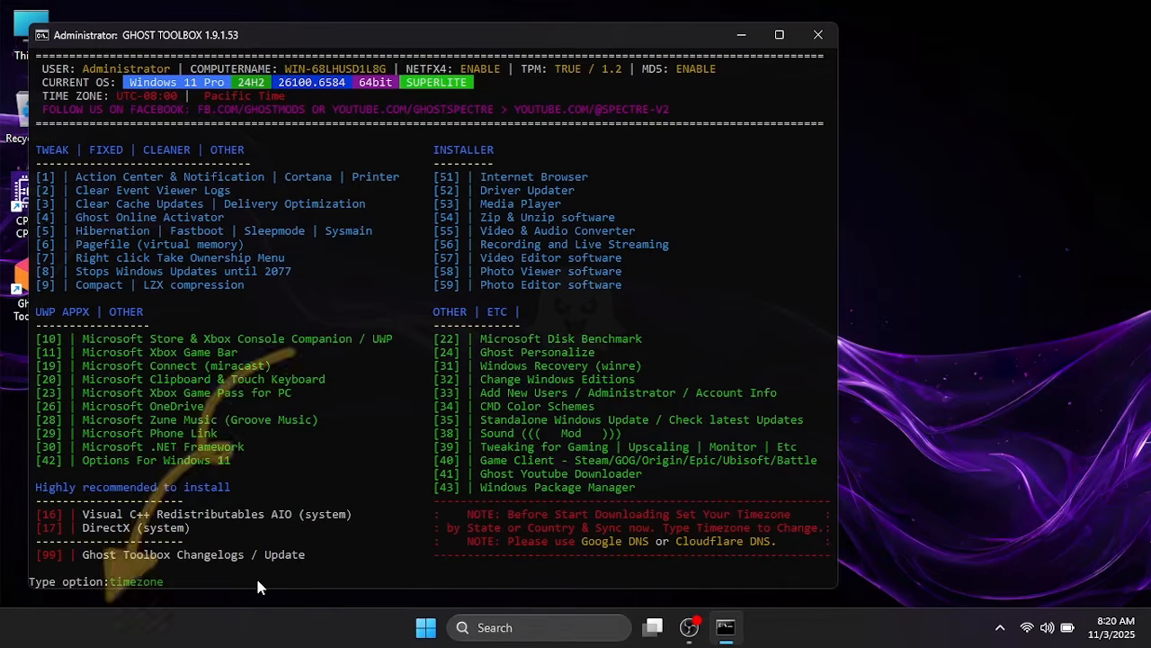
key(Return)
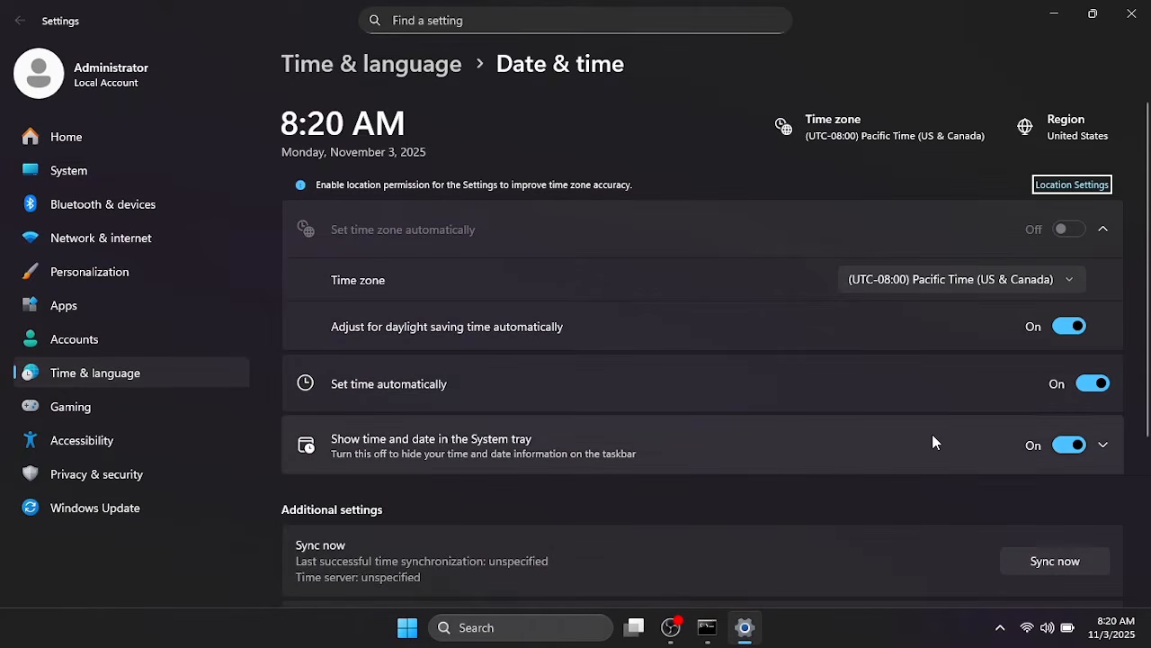
click(1067, 285)
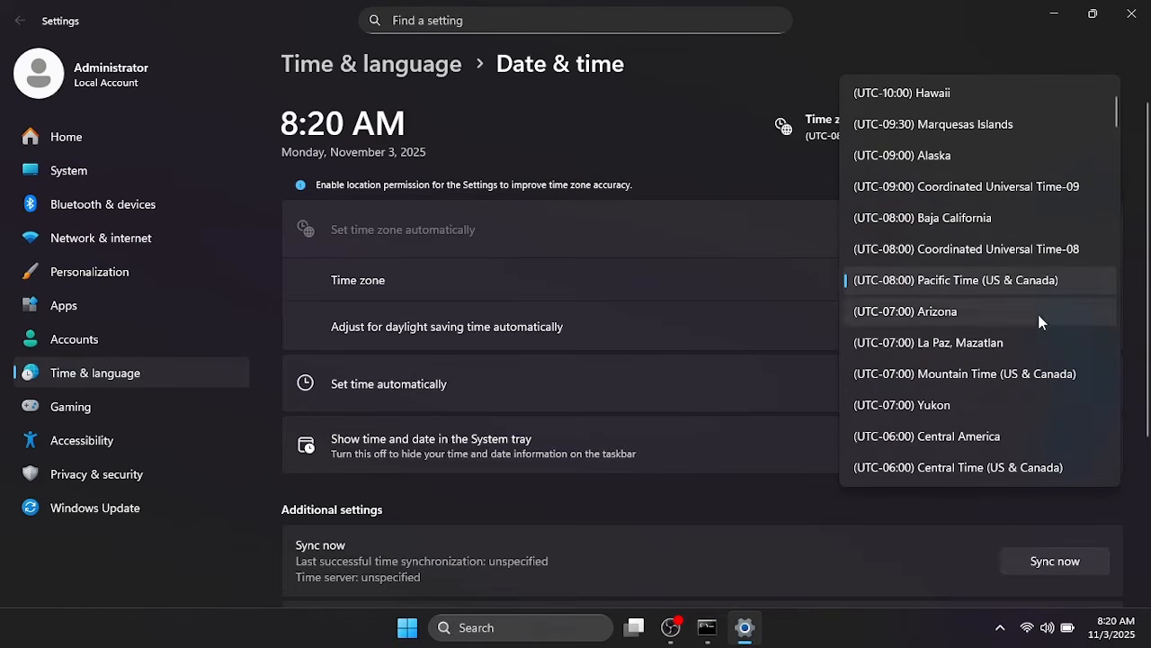
scroll(1025, 406, down, 3)
scroll(1025, 412, down, 3)
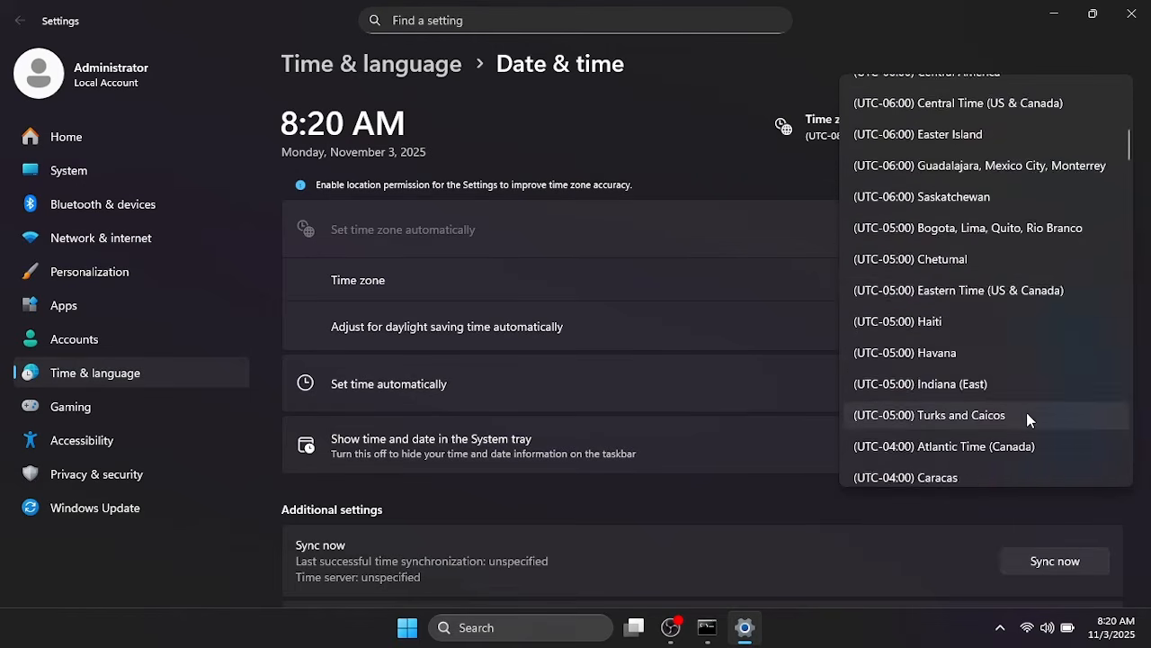
scroll(1027, 412, down, 2)
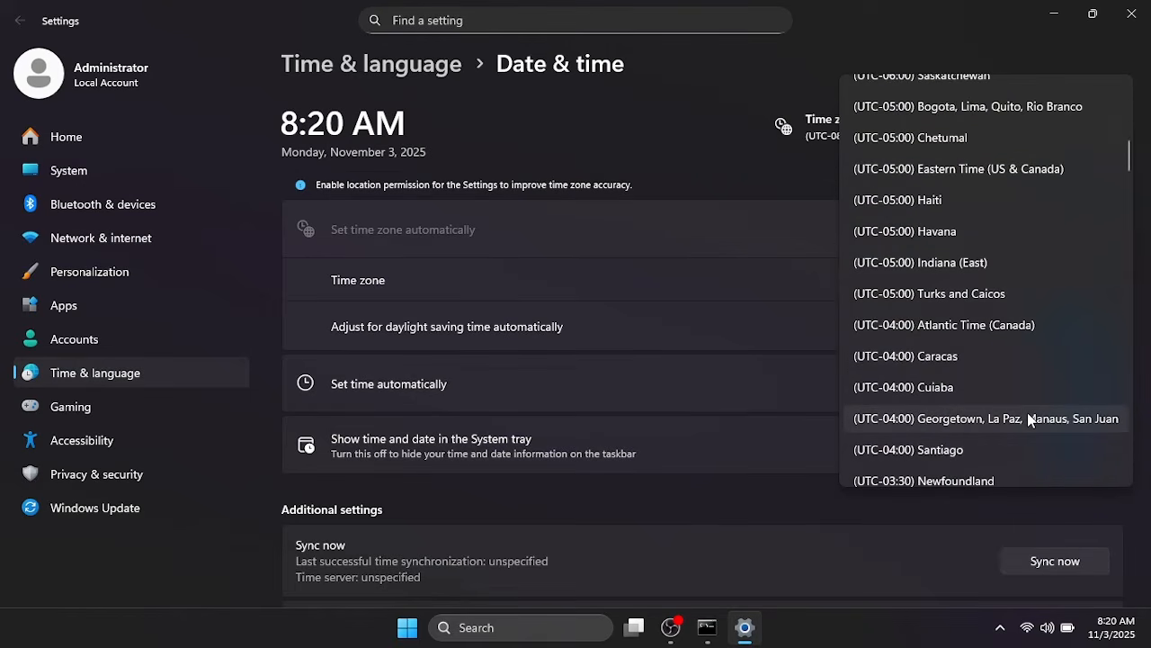
scroll(1027, 412, up, 1)
scroll(1027, 411, down, 10)
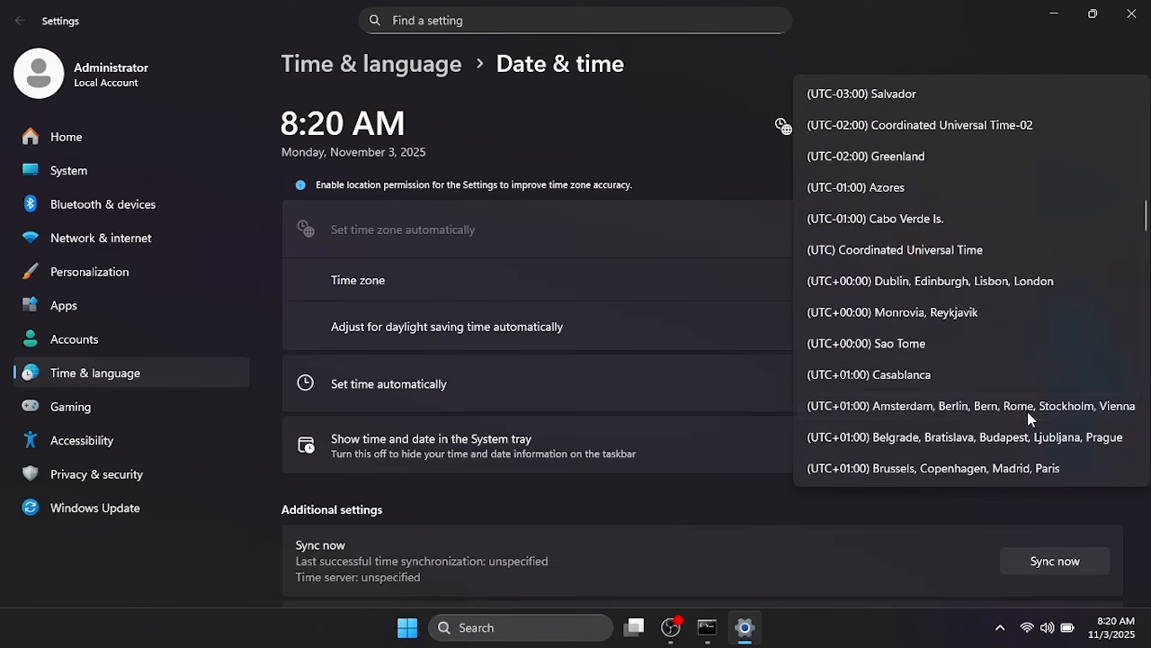
scroll(1027, 410, down, 7)
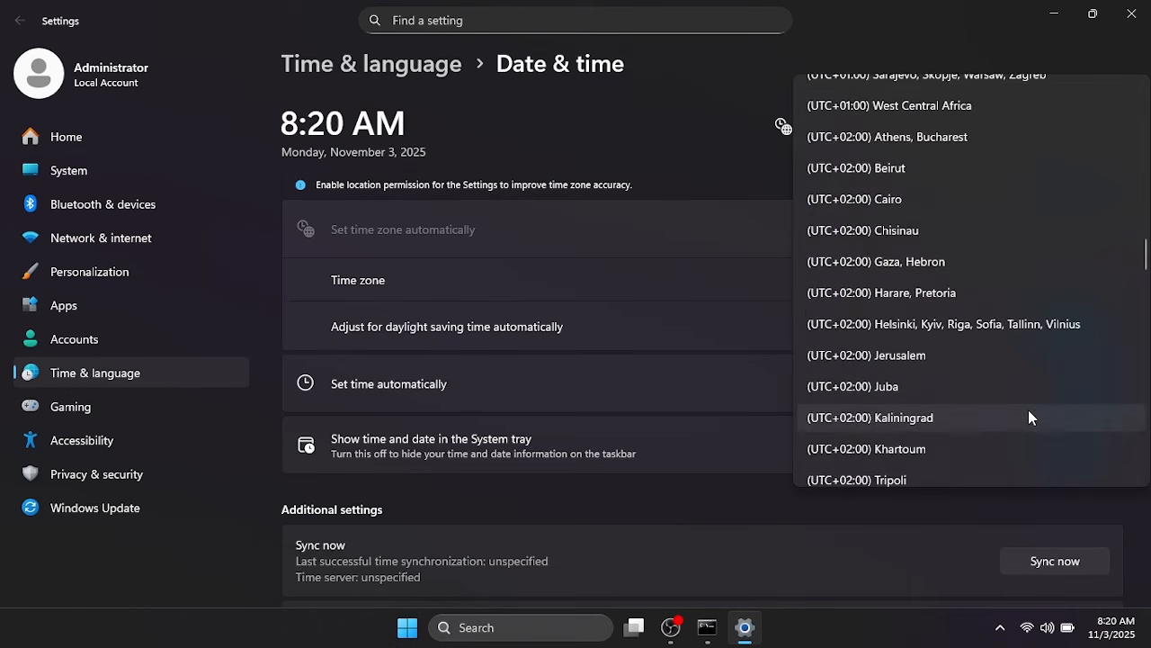
scroll(1031, 417, down, 5)
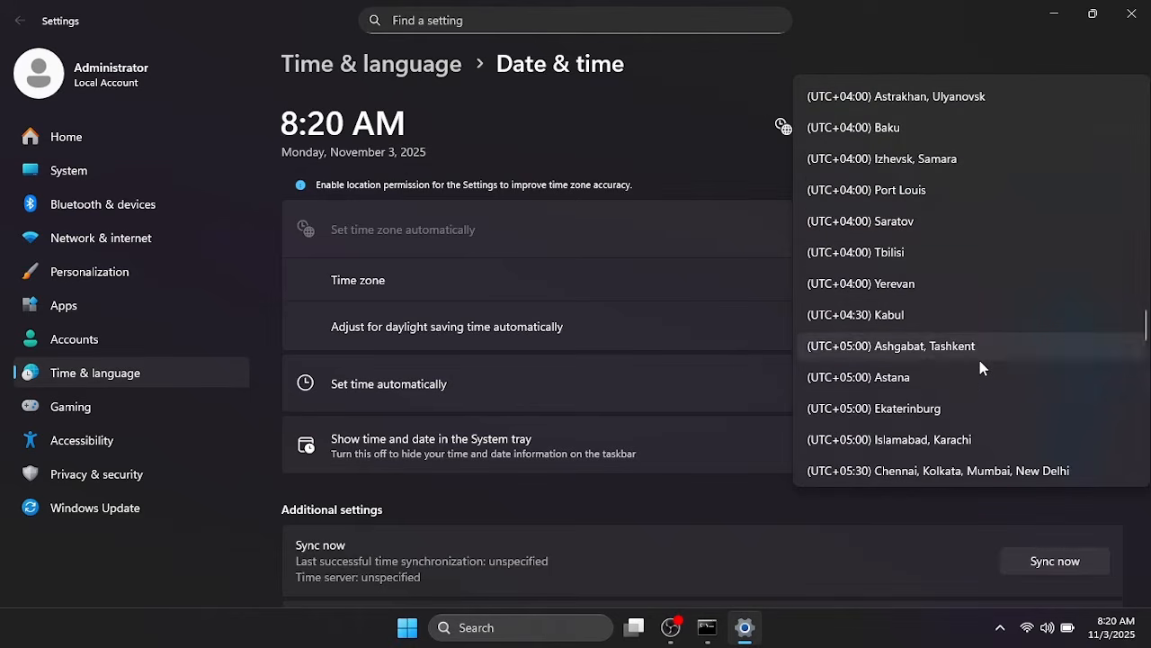
click(984, 438)
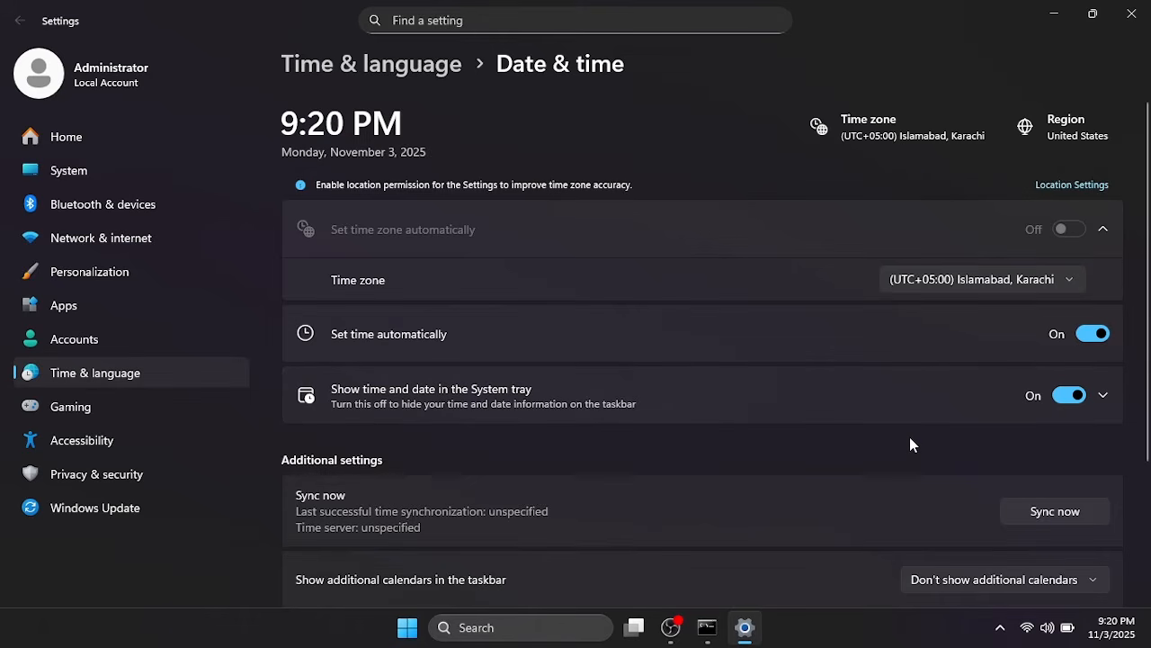
Step: Set the Windows country or region to Pakistan in the language and region settings
click(1079, 135)
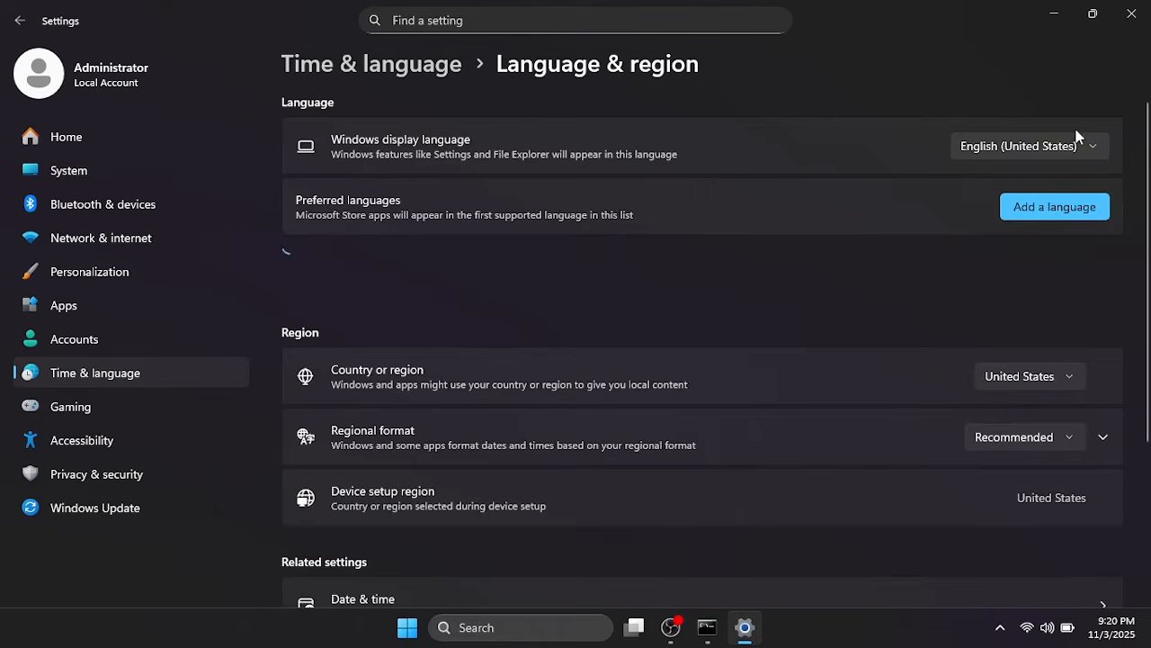
click(1058, 381)
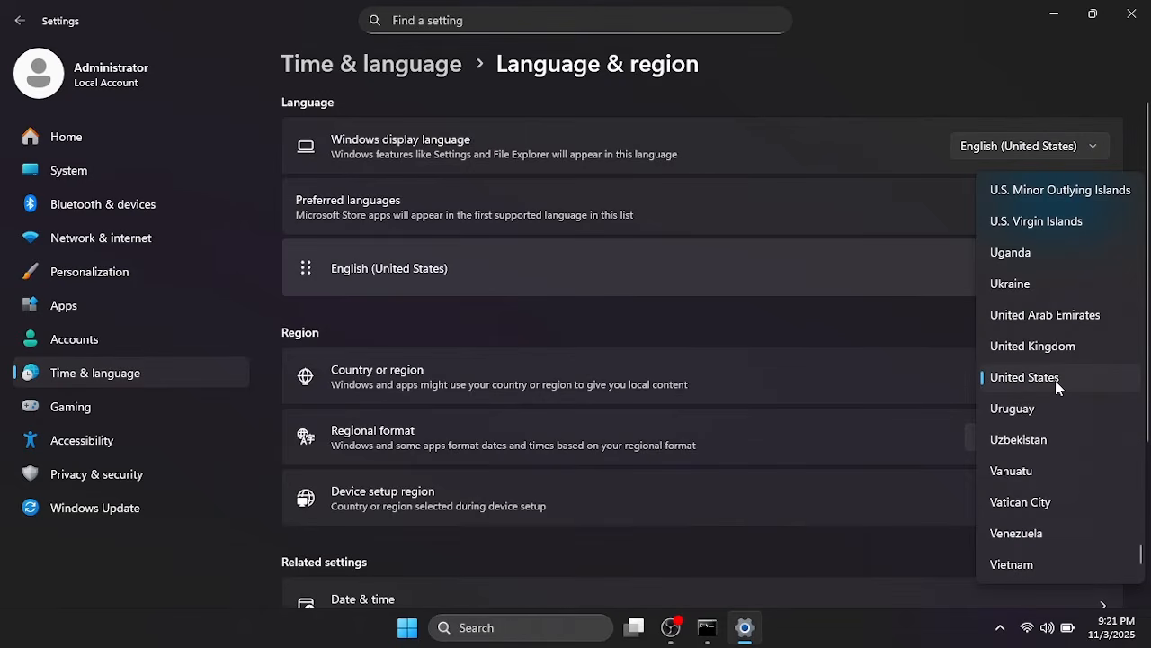
key(p)
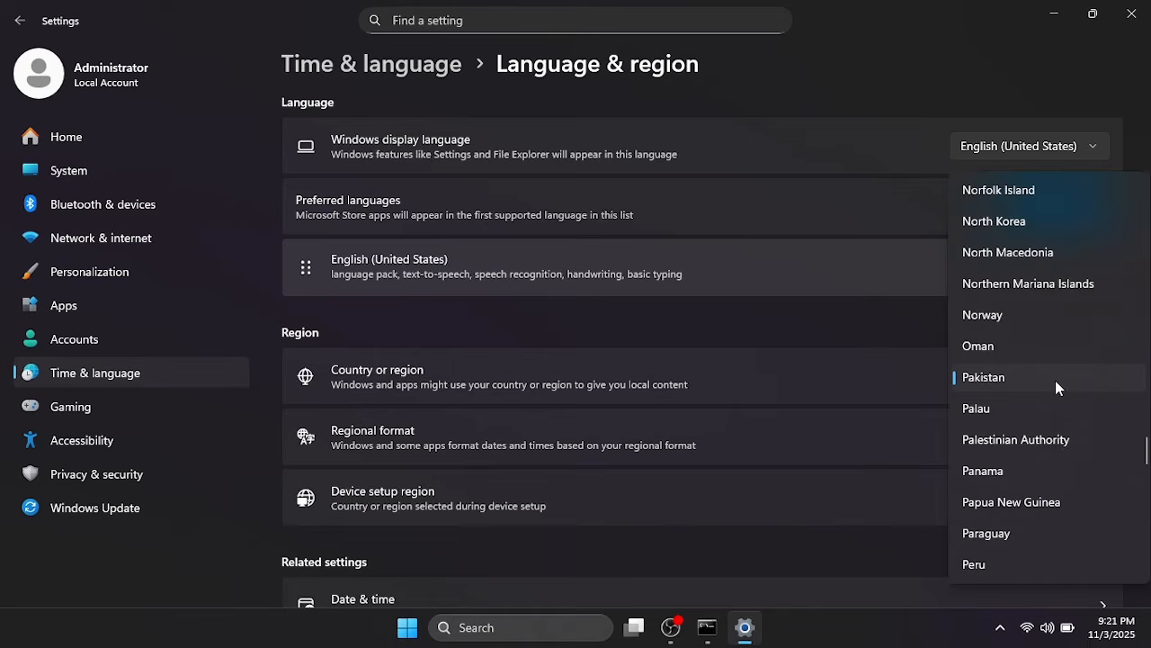
click(987, 381)
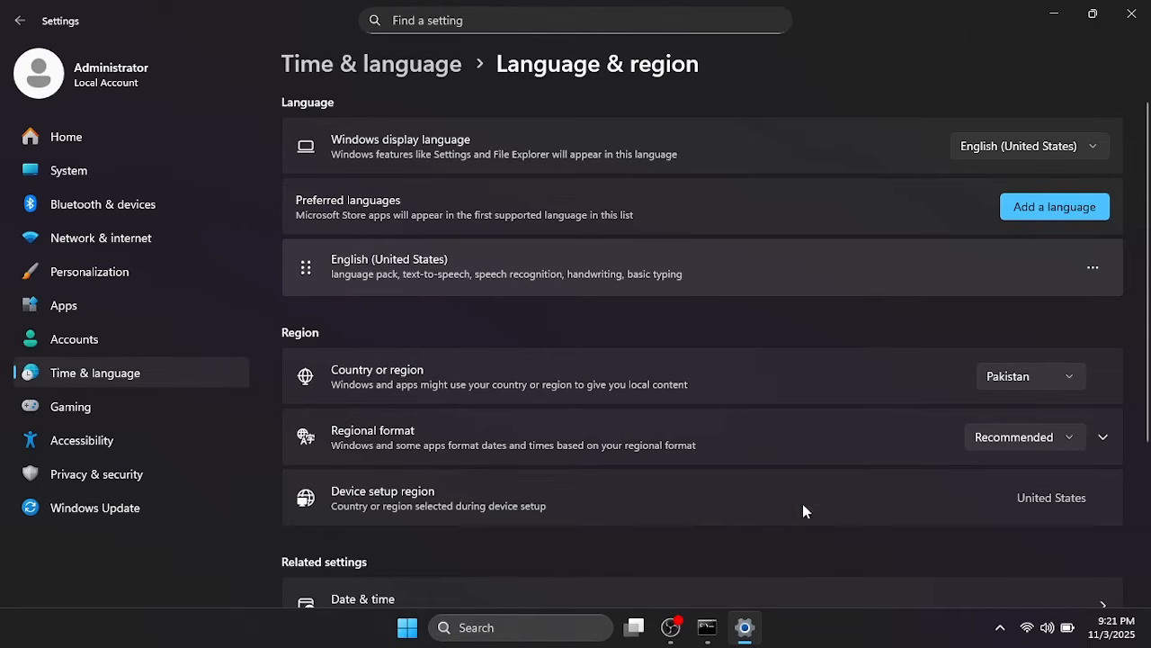
Step: Return to the date and time settings, synchronize the clock with the time server, and close Settings
click(432, 69)
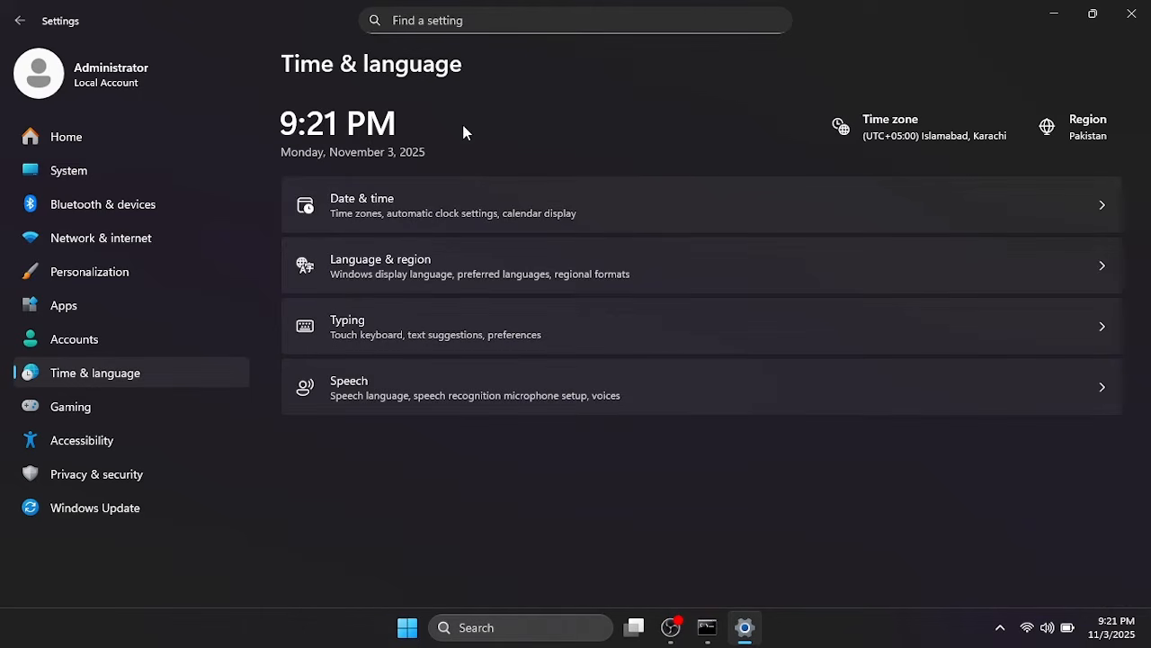
click(1103, 217)
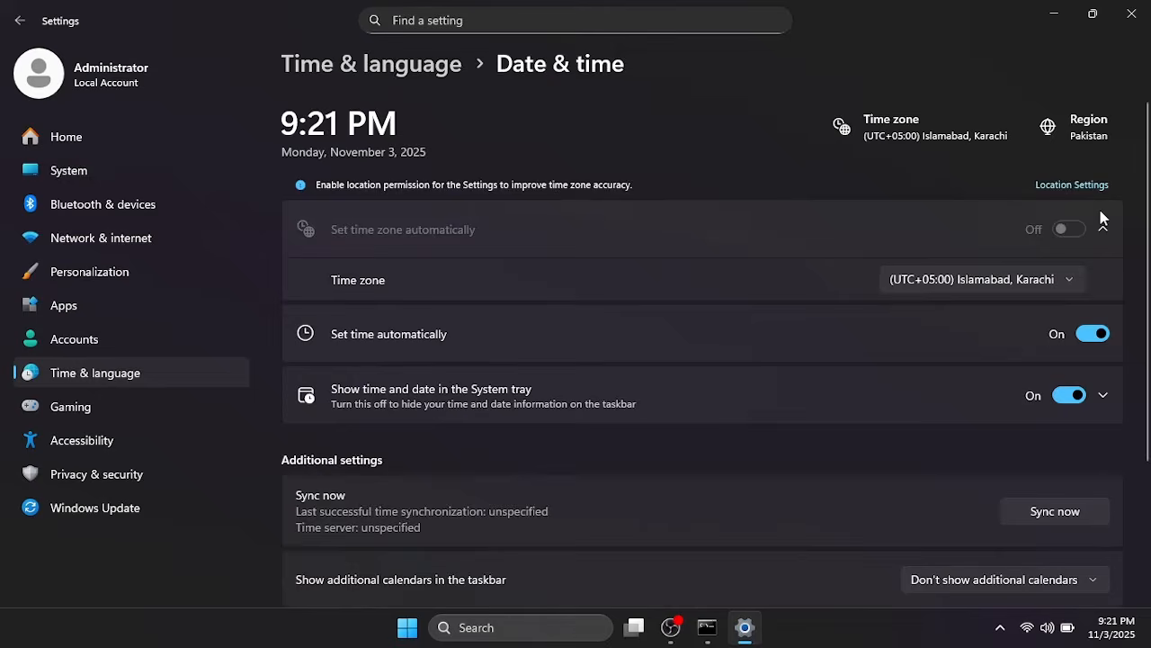
click(1056, 518)
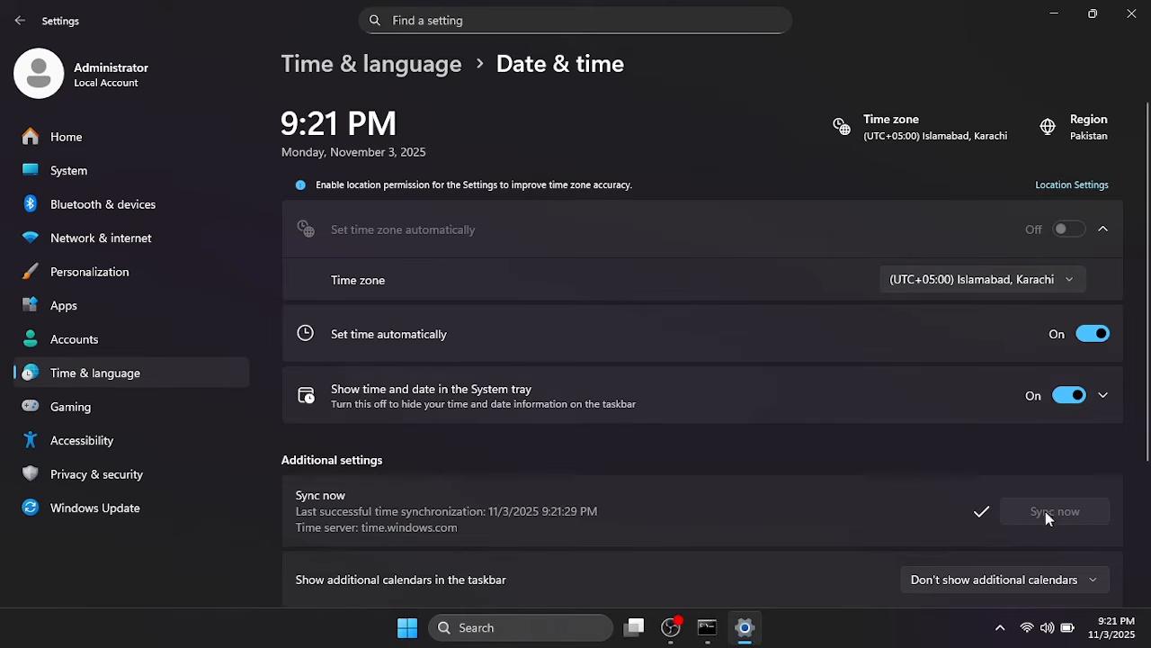
click(1132, 13)
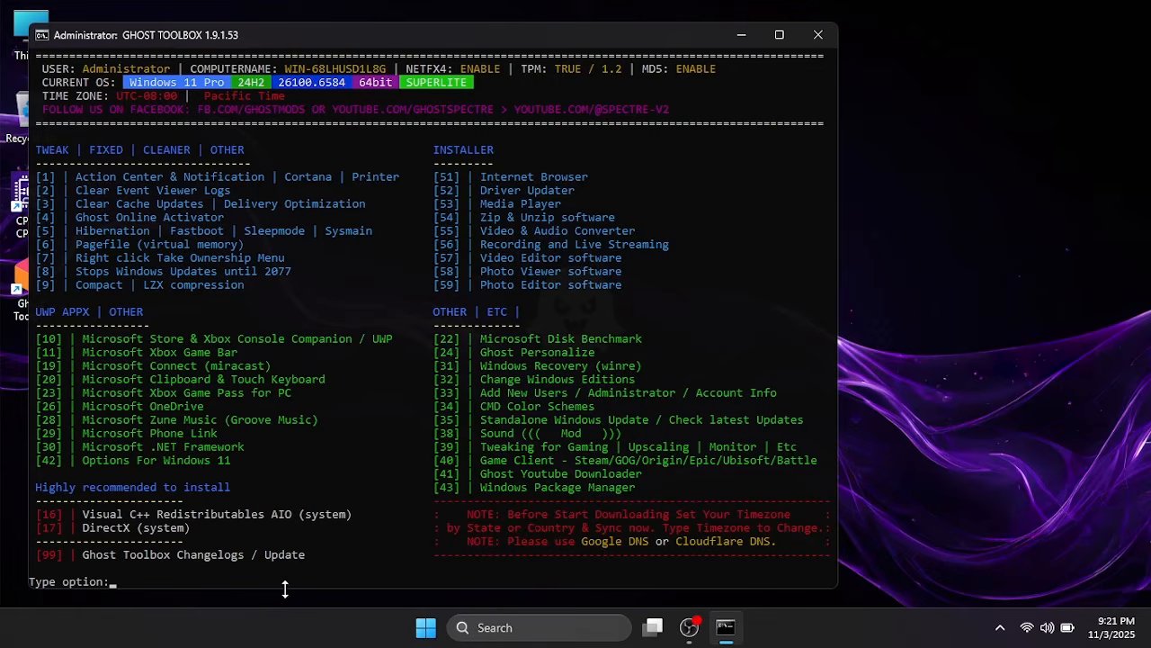
Step: Try to install Driver Booster with toolbox option 52, Driver Updater, choice 2, and close the toolbox
drag(339, 45, 463, 43)
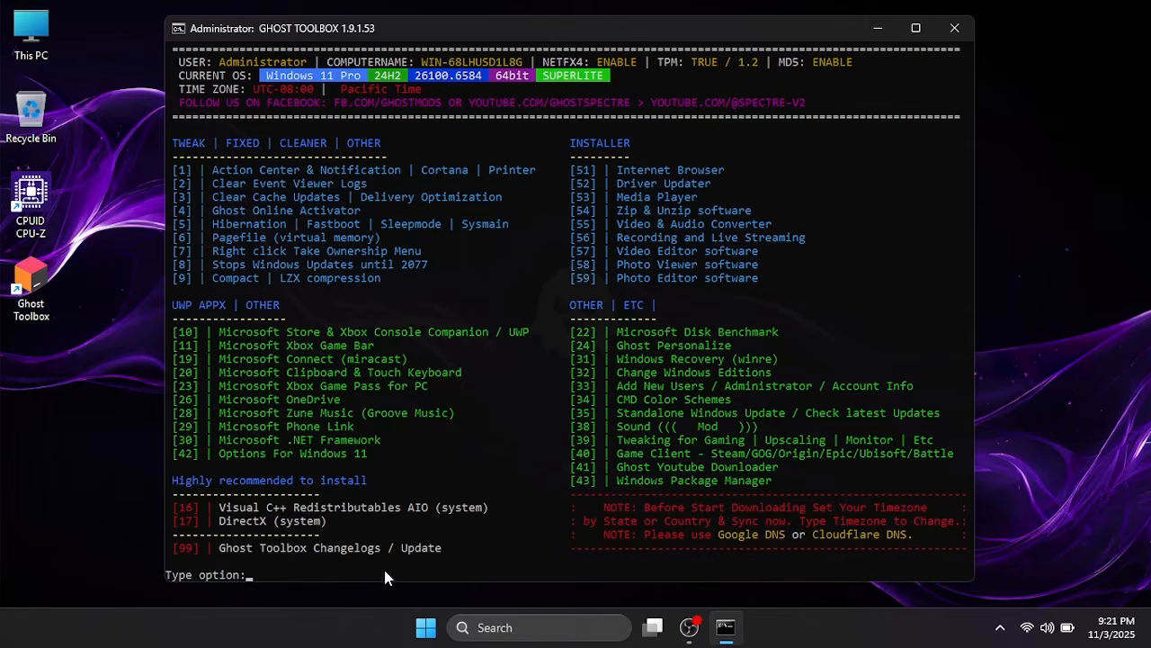
text(52)
key(Return)
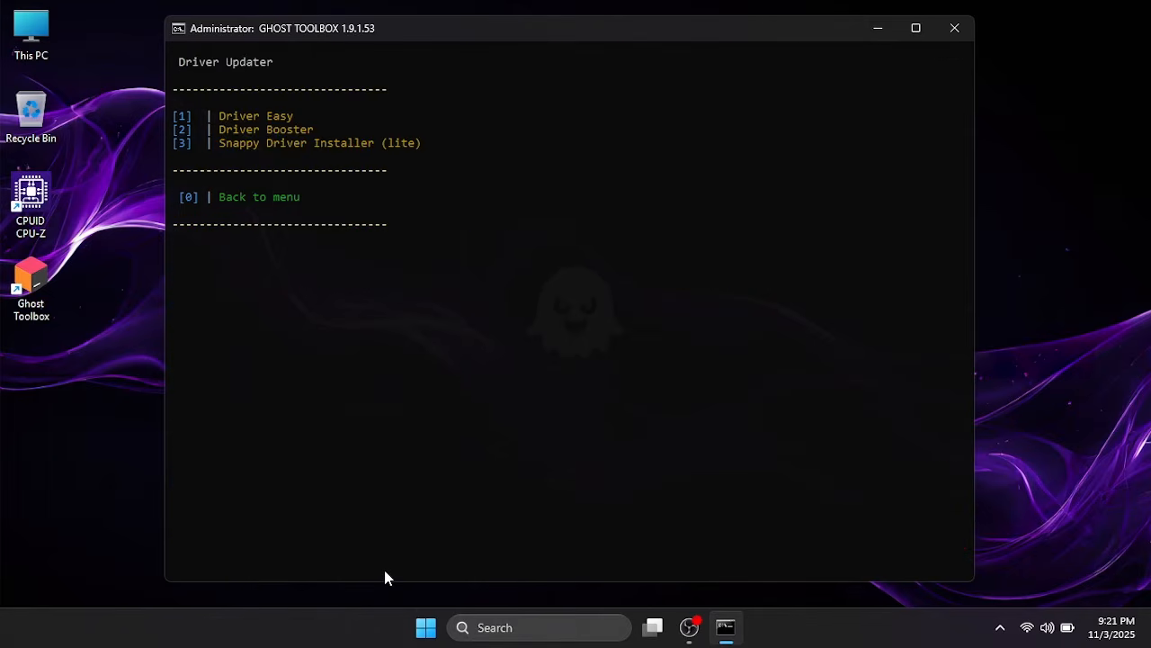
text(2)
key(Return)
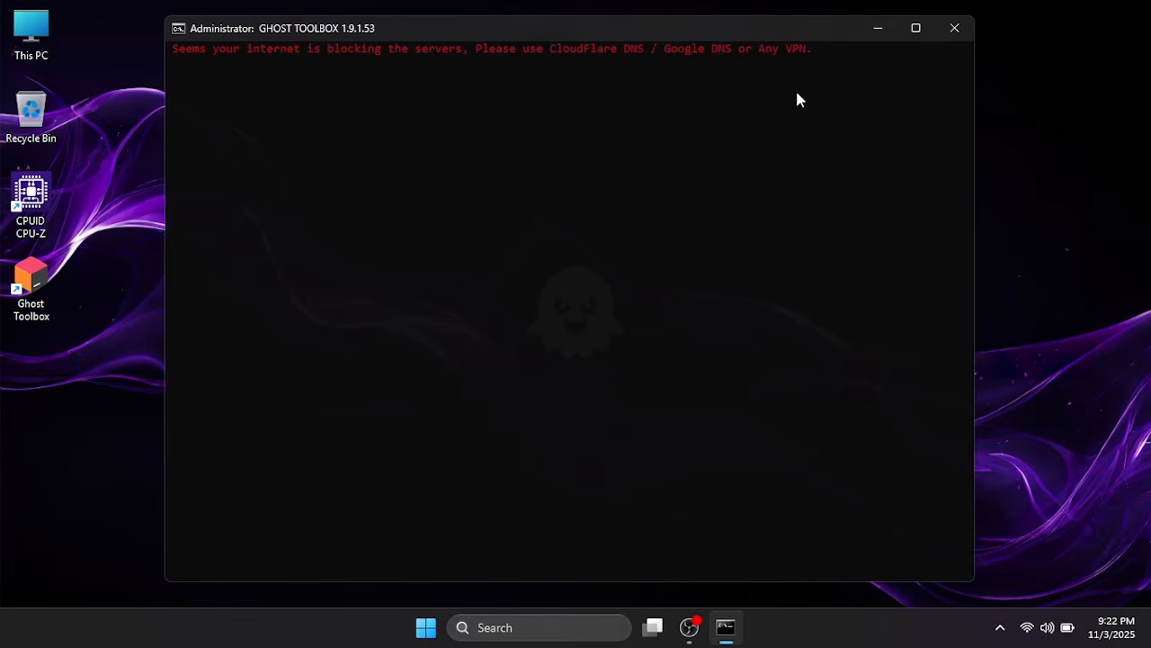
click(954, 28)
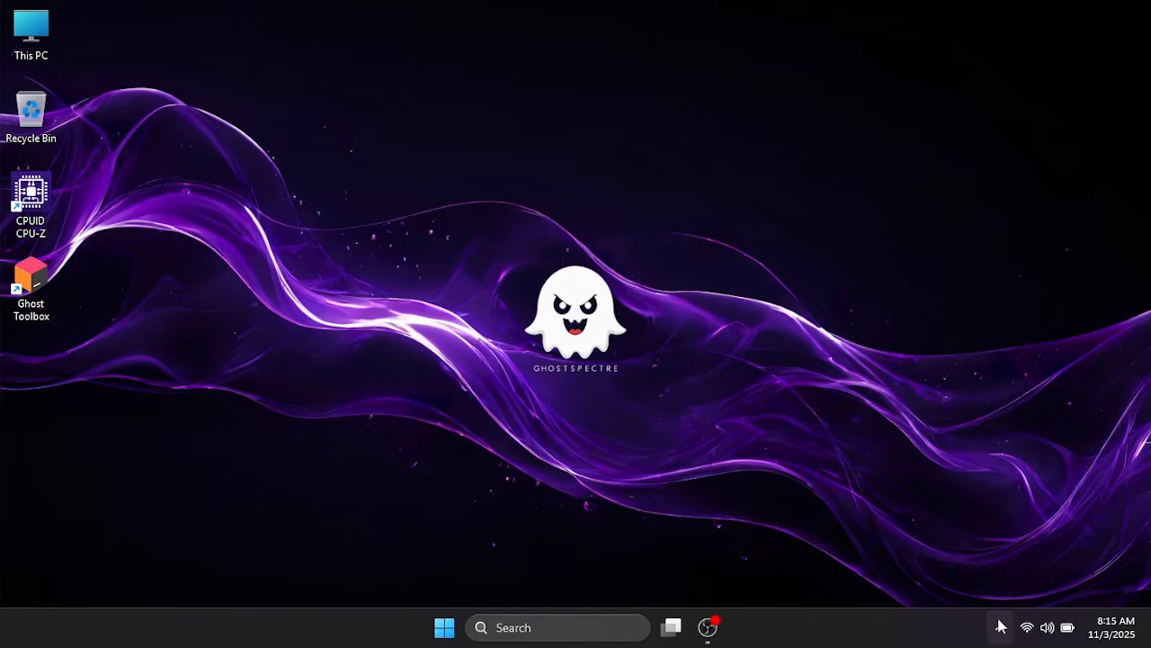
Step: Edit the DNS server assignment of the connected Galaxy A71 Wi-Fi network, choosing Manual with IPv4 turned on
click(1028, 630)
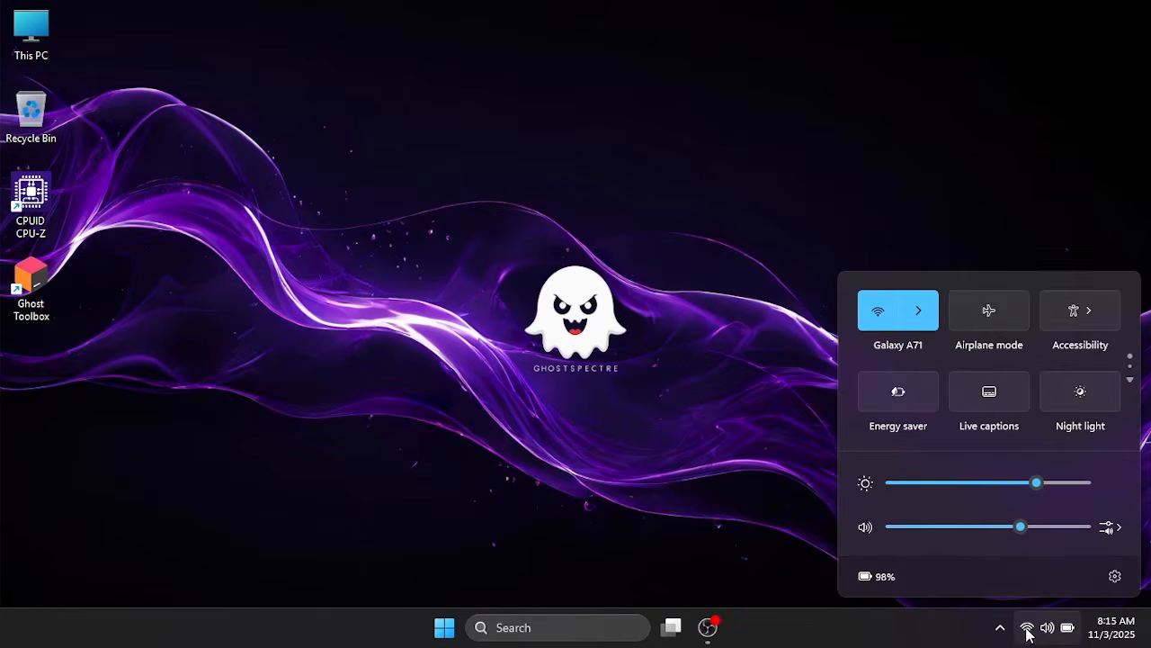
click(920, 315)
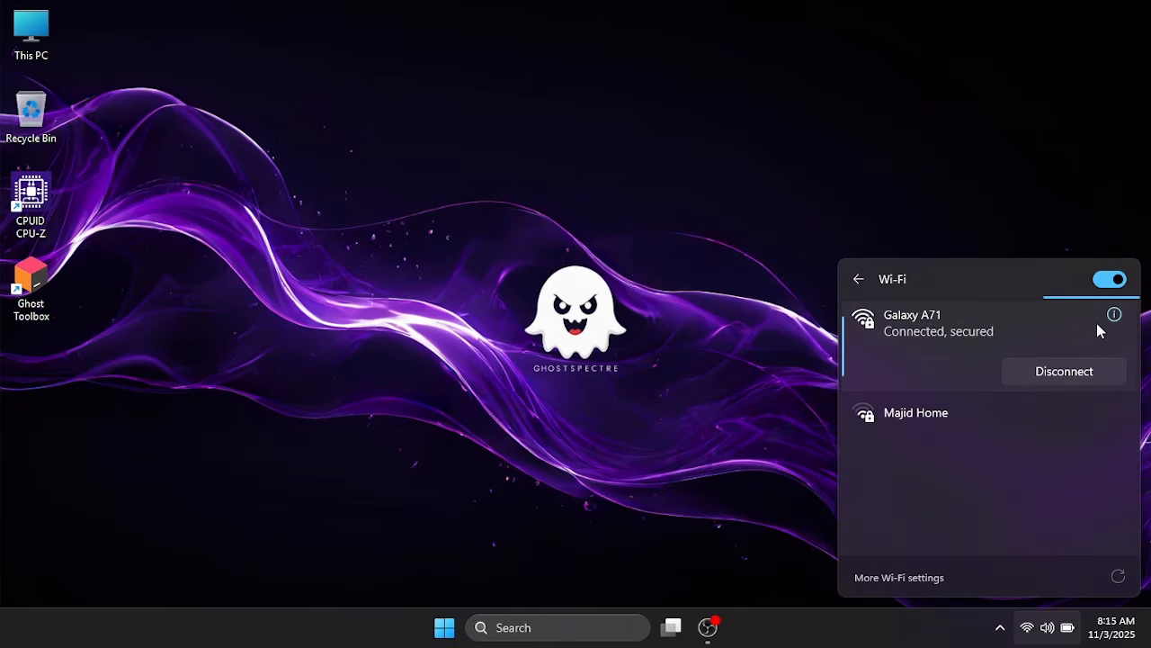
click(1114, 317)
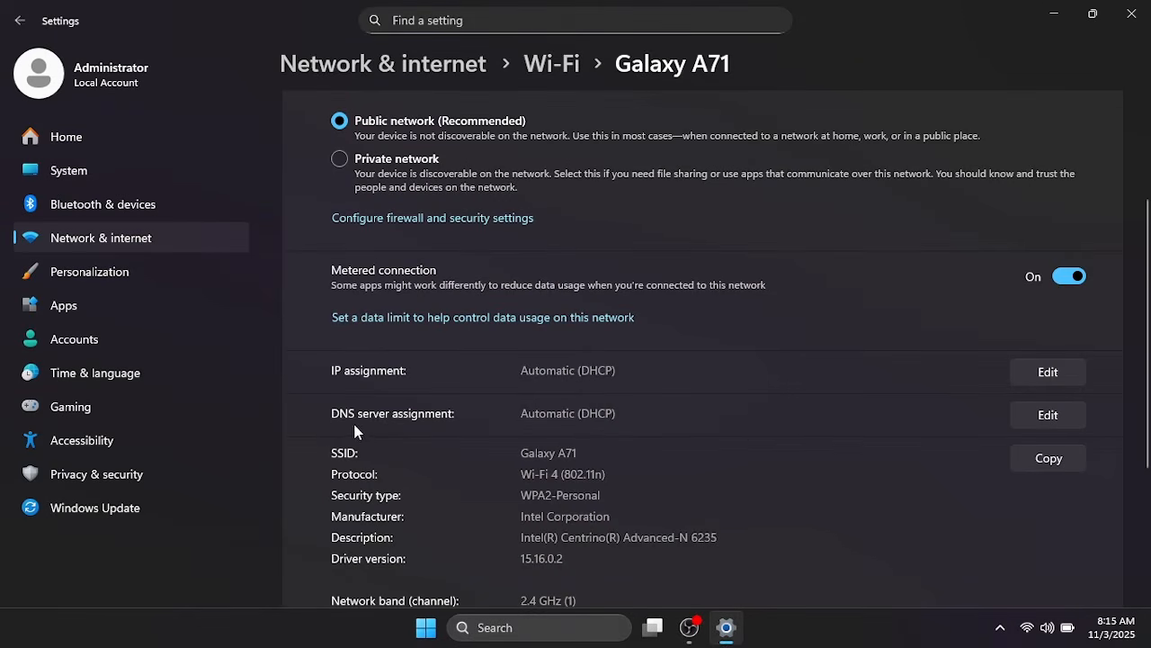
click(1059, 416)
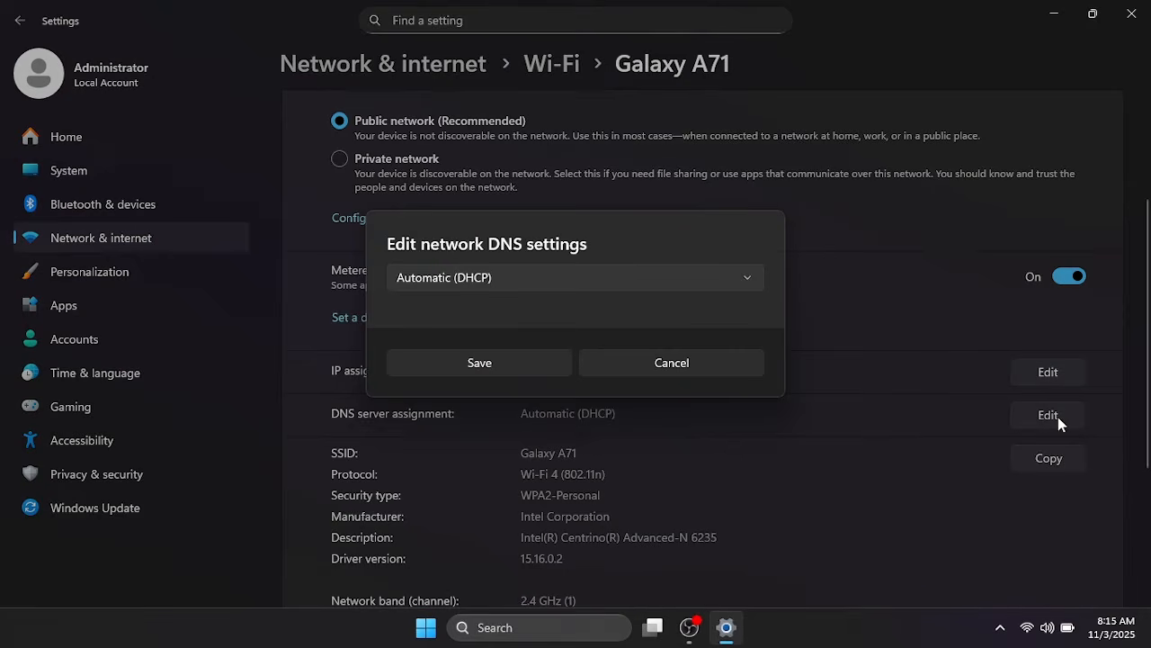
click(613, 275)
click(594, 318)
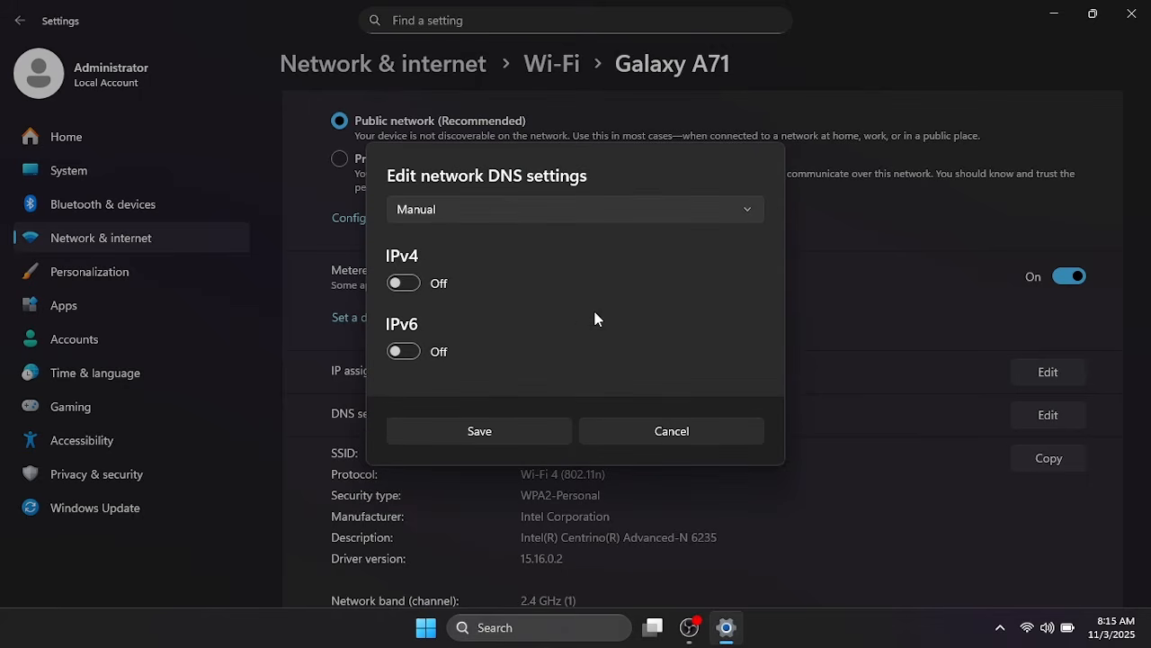
click(403, 285)
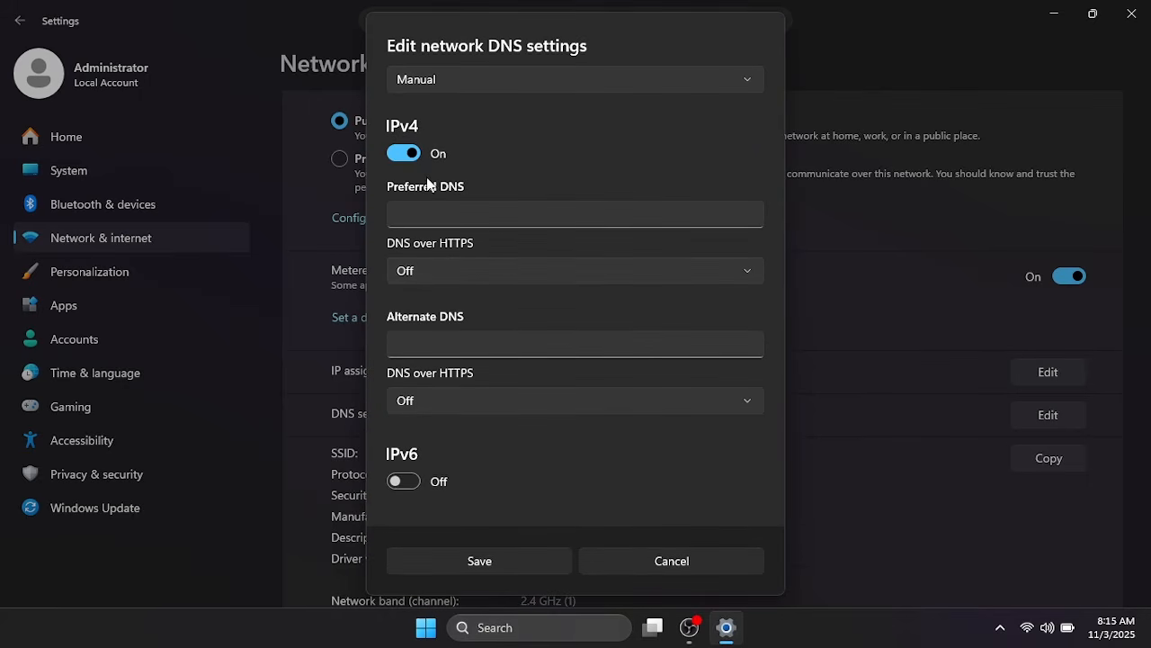
Step: Set the preferred DNS to 1.1.1.1 and the alternate DNS to 1.0.0.1, save, and close Settings
click(426, 216)
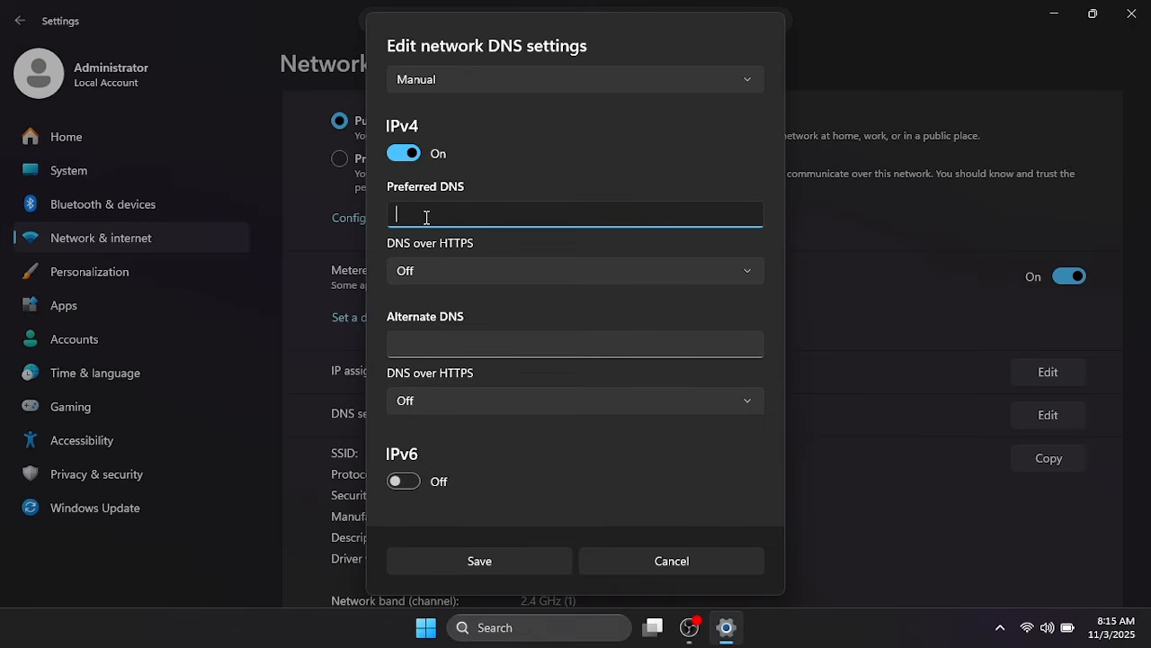
text(1.1.1.1)
click(446, 345)
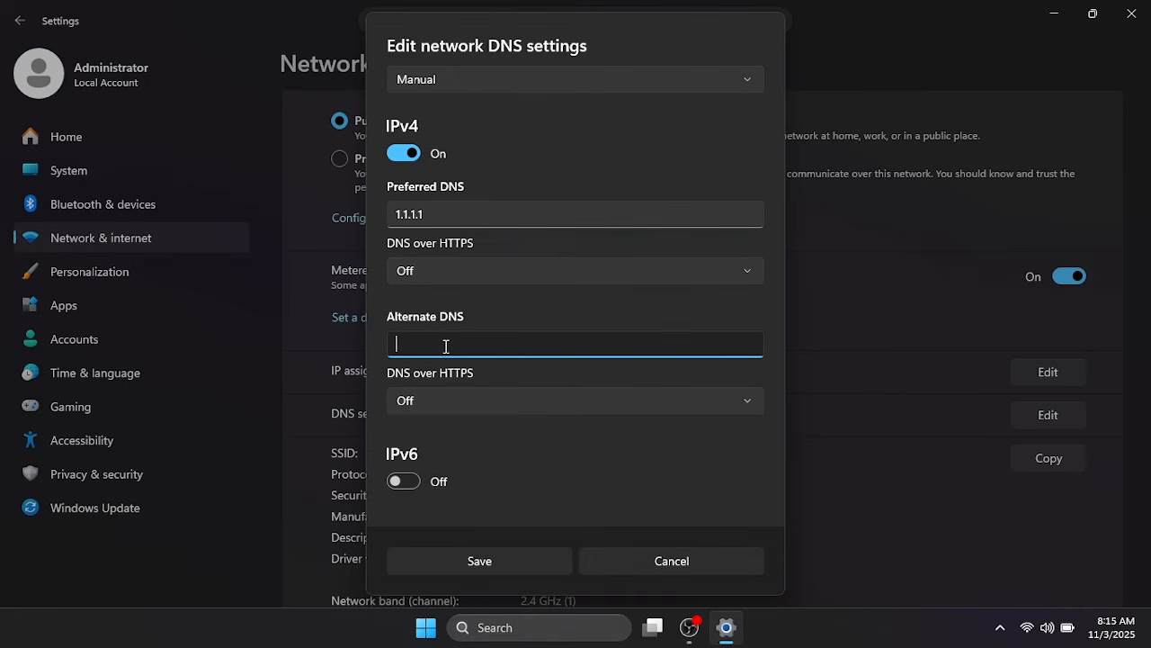
text(1.0.0.1)
click(506, 562)
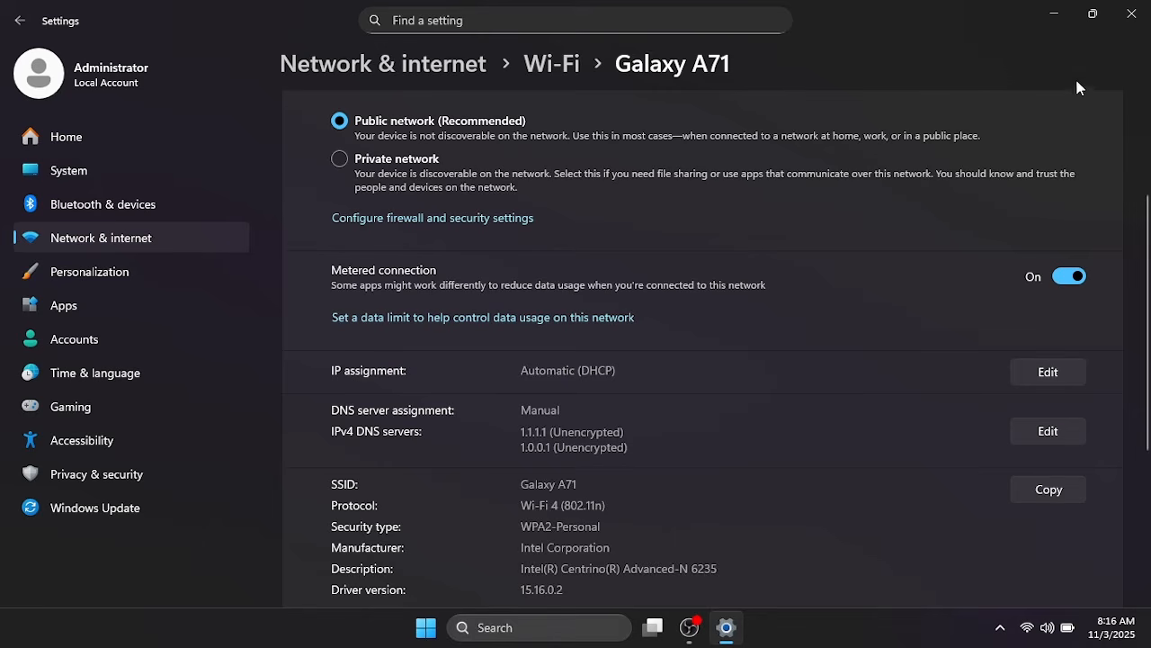
click(1133, 19)
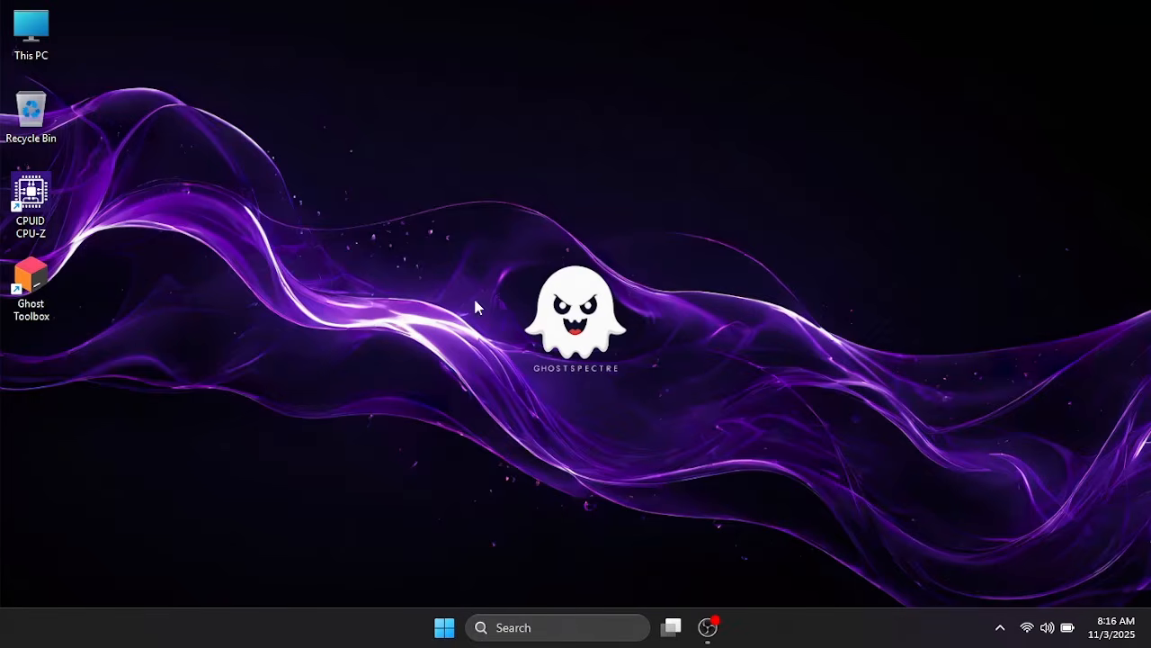
Step: Launch Ghost Toolbox from its desktop shortcut and reposition its window so that the whole option list fits on screen
right_click(336, 295)
click(383, 367)
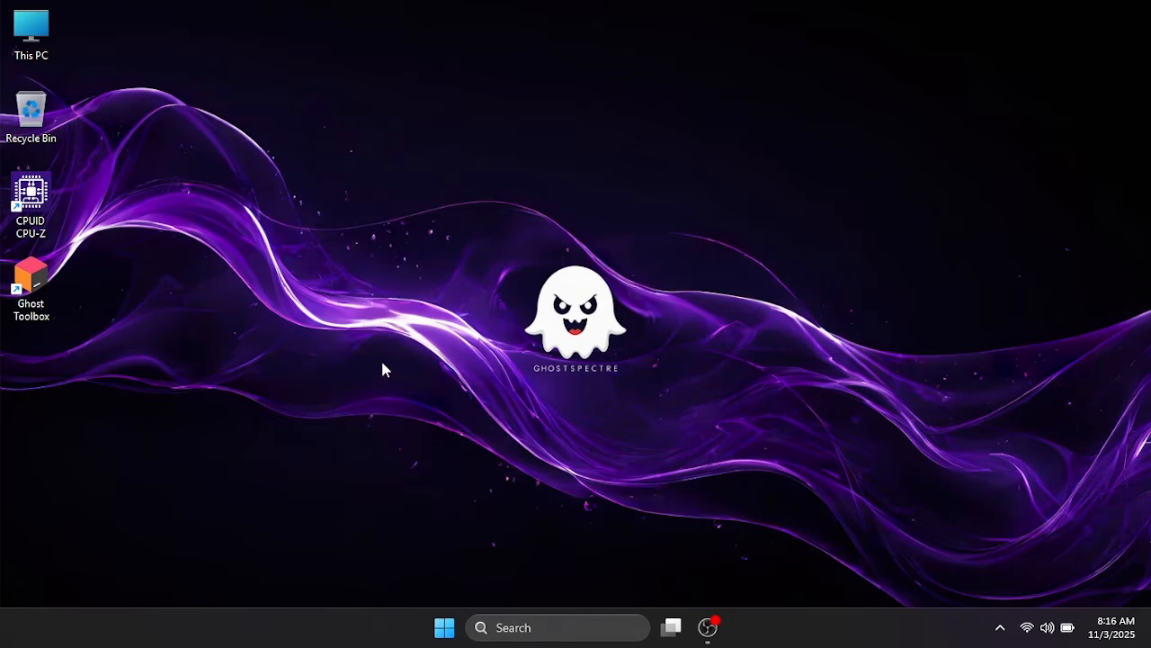
right_click(31, 285)
click(69, 281)
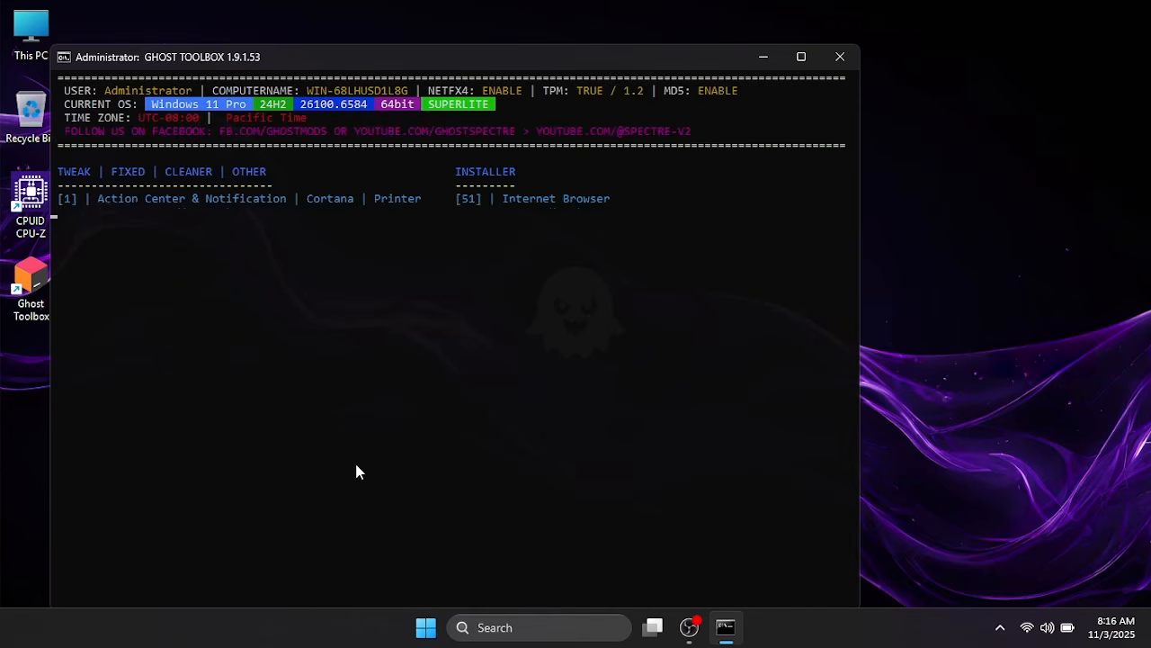
drag(519, 60, 566, 28)
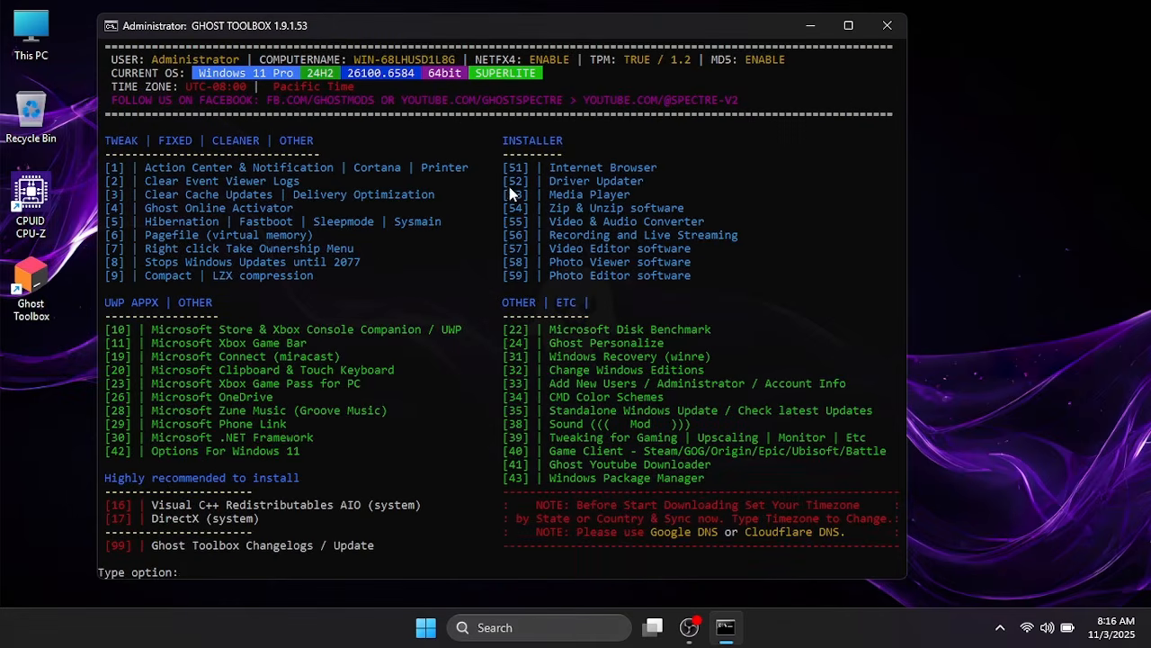
Step: Start the Driver Booster installation with toolbox option 52, Driver Updater, choice 2
click(233, 573)
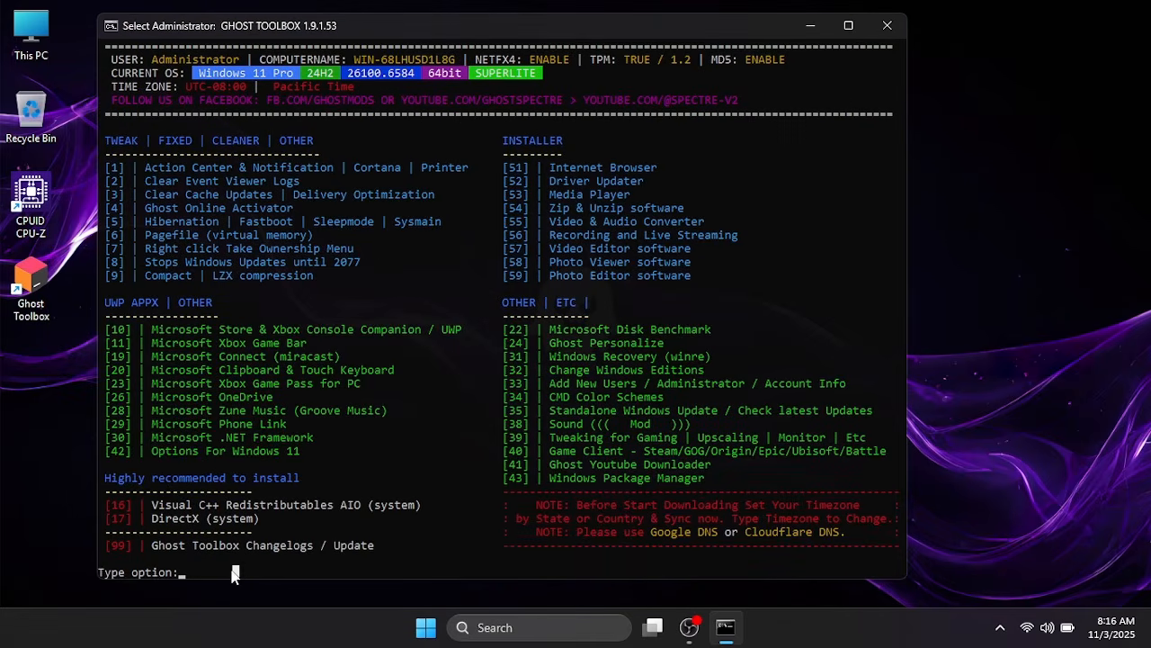
text(52)
key(Return)
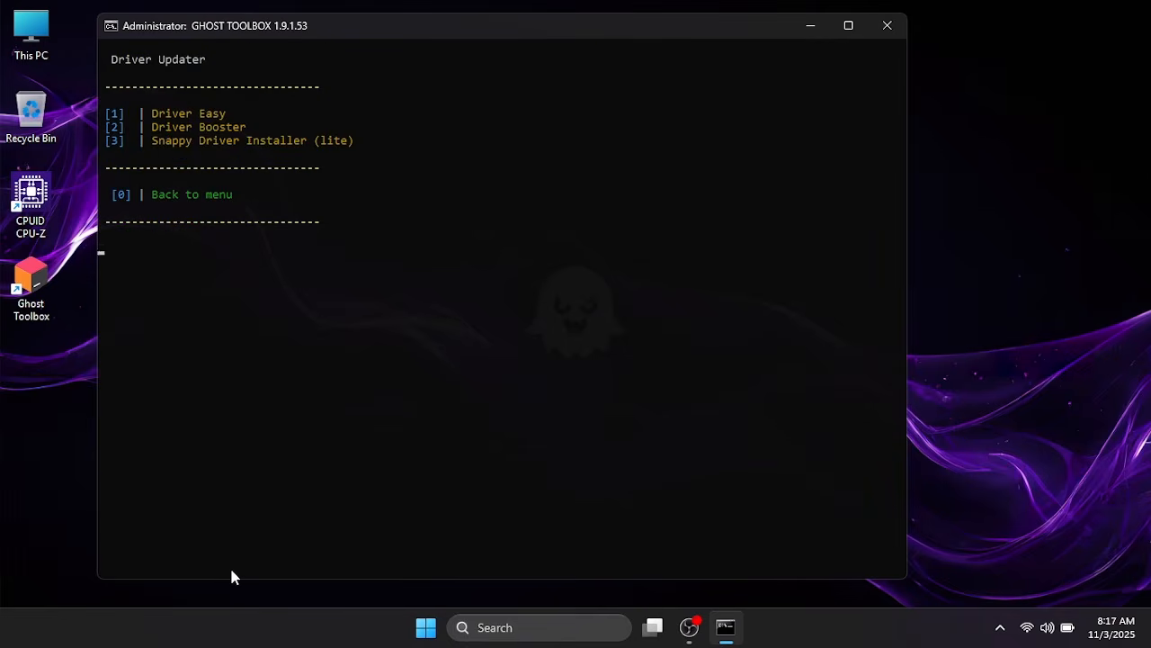
text(2)
key(Return)
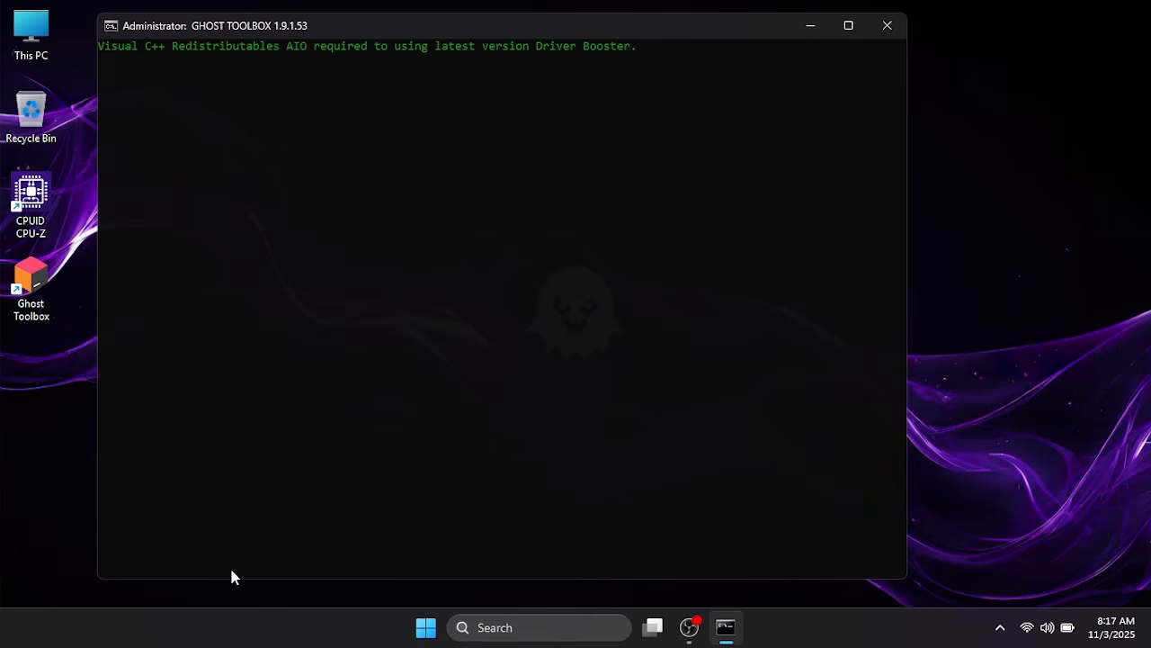